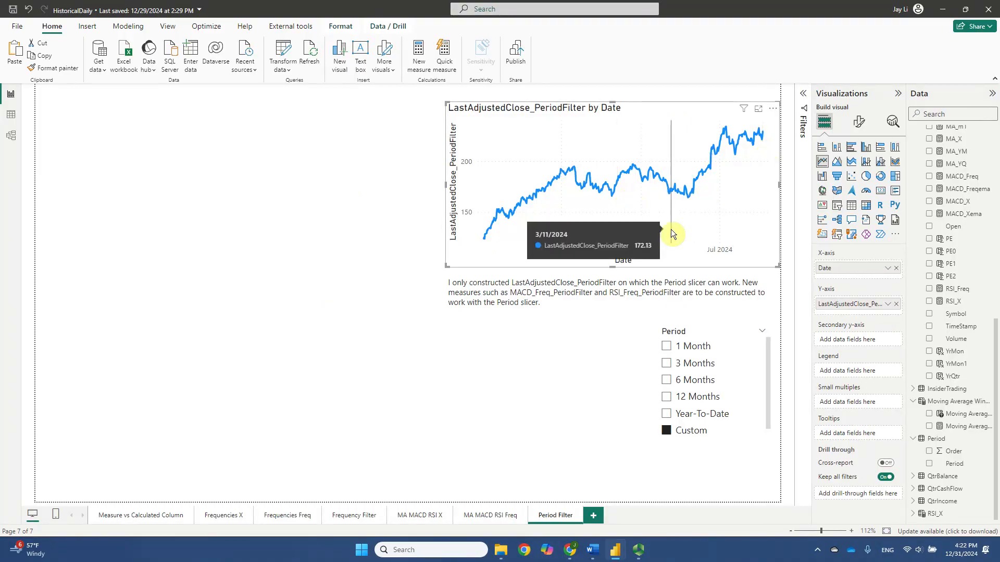
Step: Filter the LastAdjustedClose_PeriodFilter line chart to 3 Months and inspect its dates, and view the 12 Months period as well
left_click(750, 362)
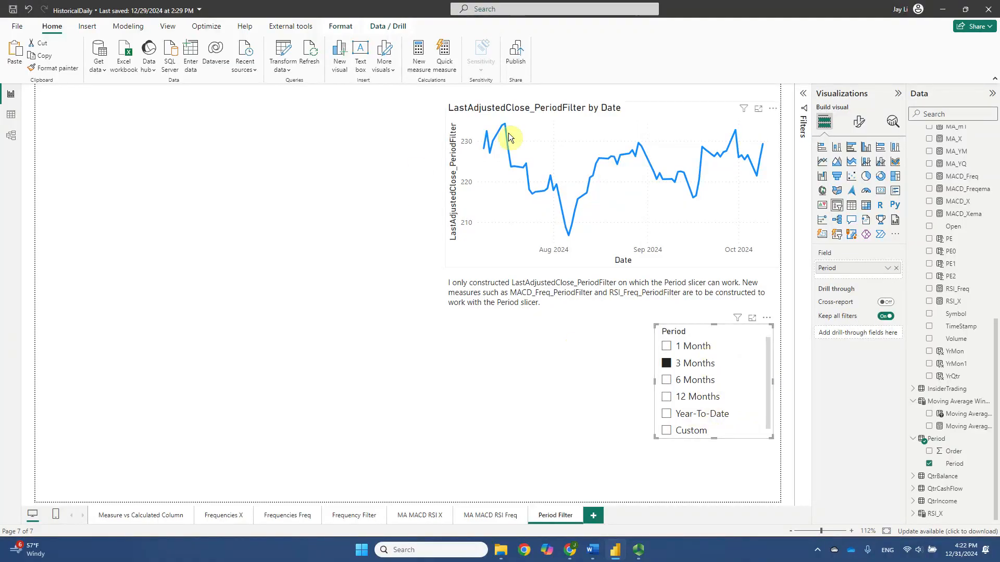
left_click(726, 367)
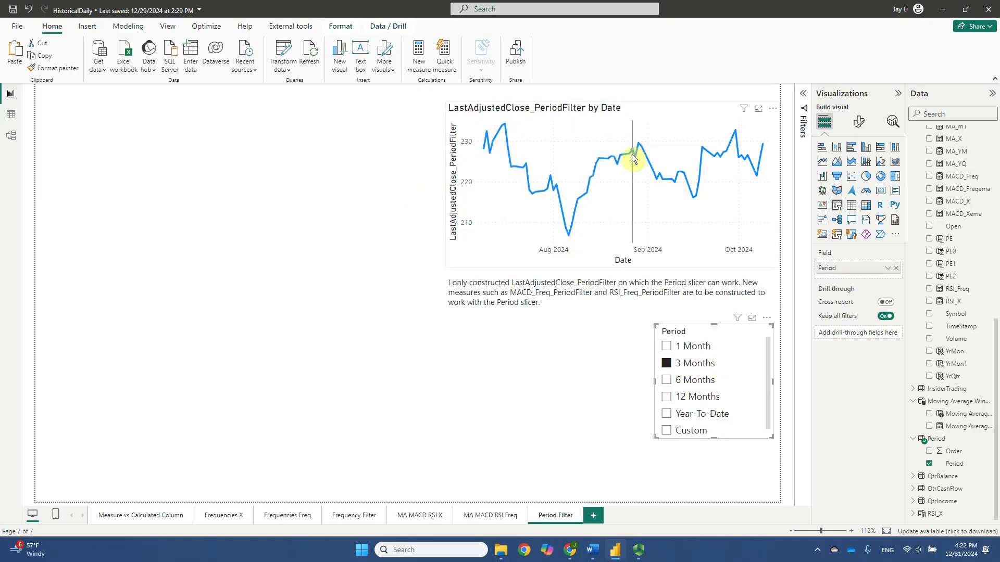
mouse_move(641, 152)
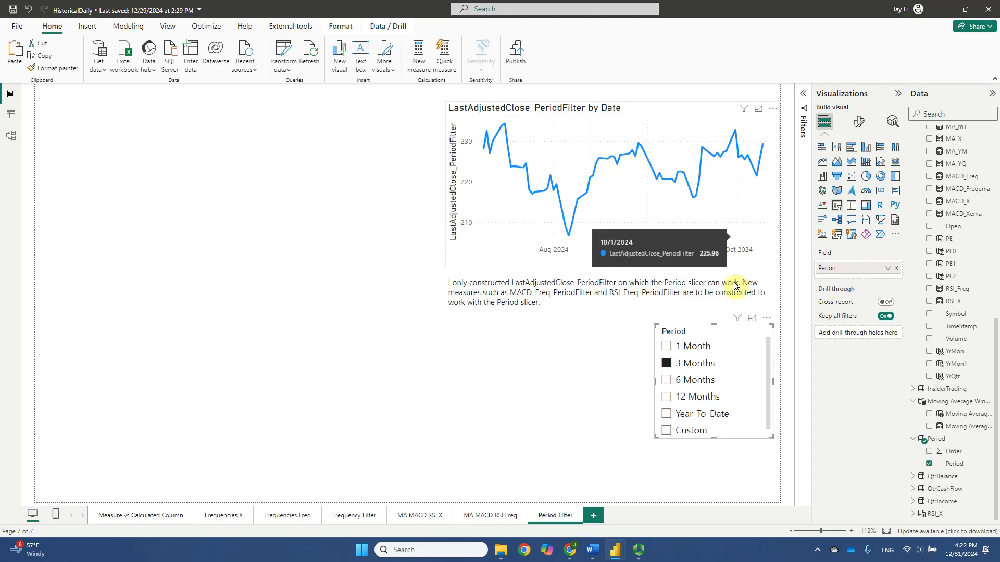
left_click(691, 398)
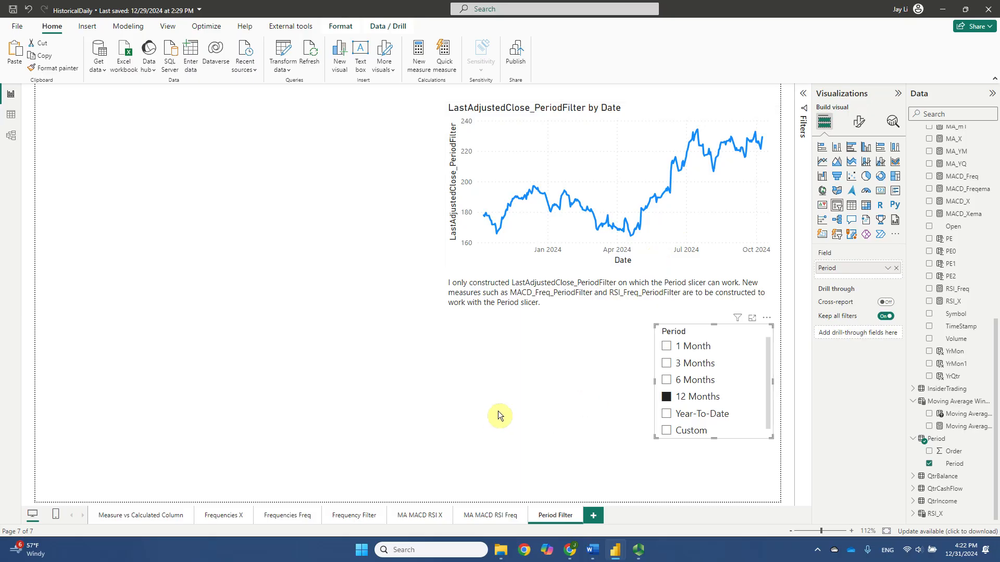
Step: Switch to the HistoricalDaily_2024-11-16a report and add a new page named Period Filter
mouse_move(616, 550)
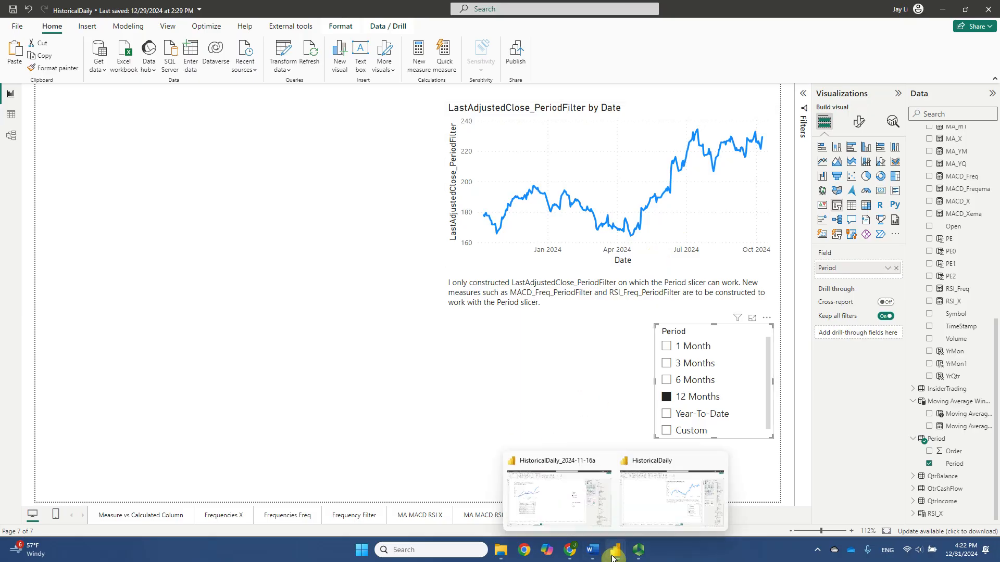
left_click(559, 519)
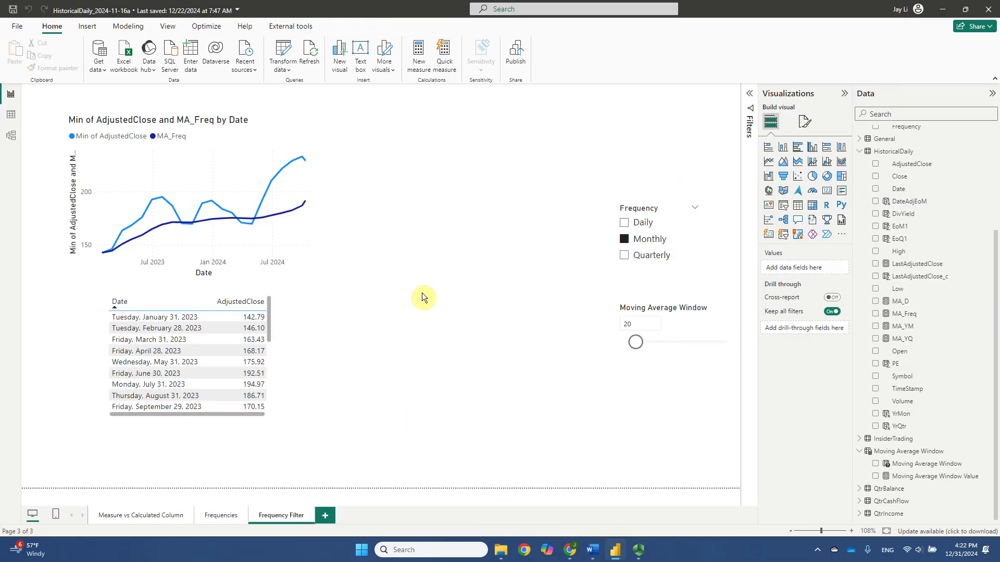
left_click(329, 516)
double_click(330, 516)
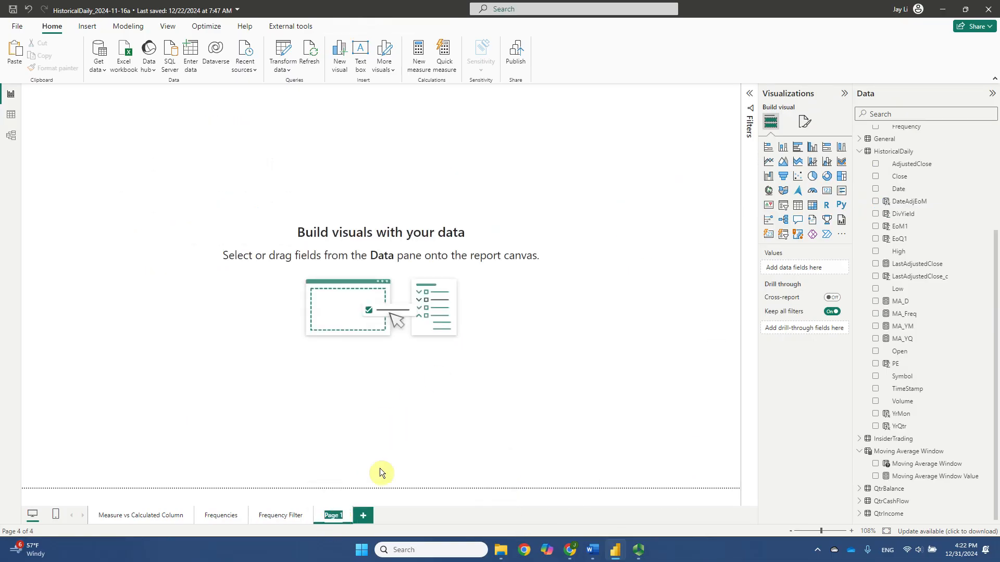
type("Perio")
type("d Filter")
key("Return")
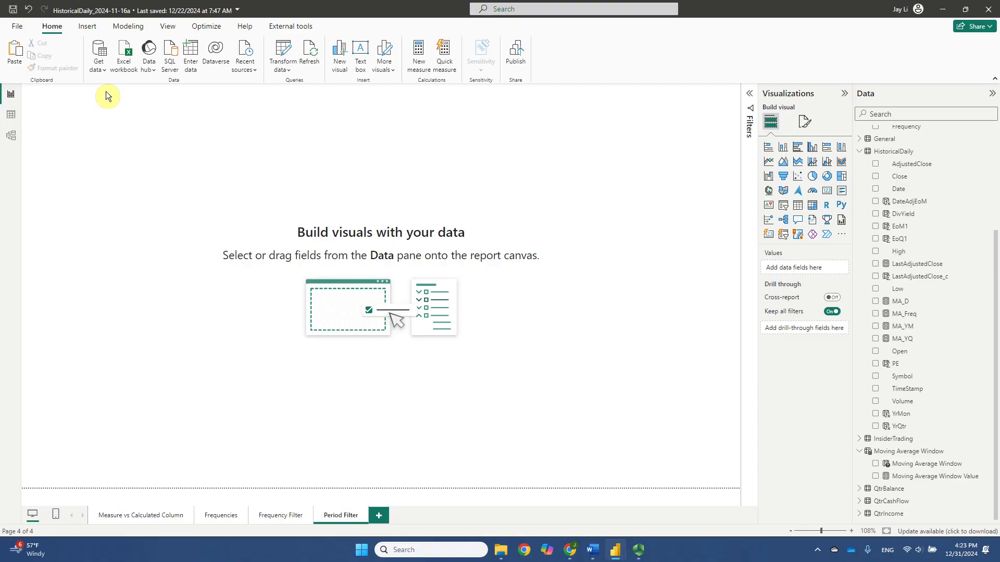
Step: Start a manually entered data table with two columns named Order and Period
left_click(189, 57)
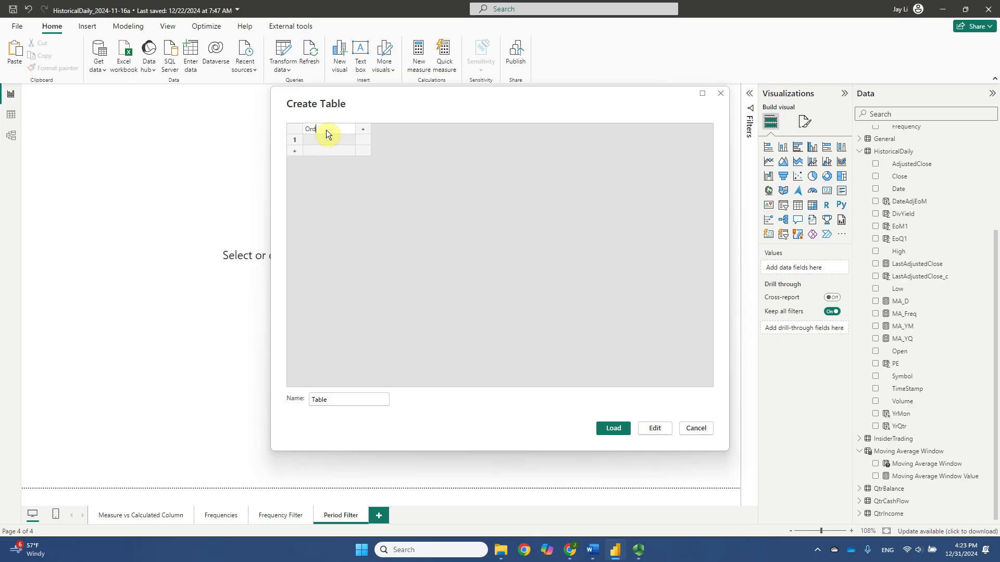
left_click(364, 130)
double_click(364, 130)
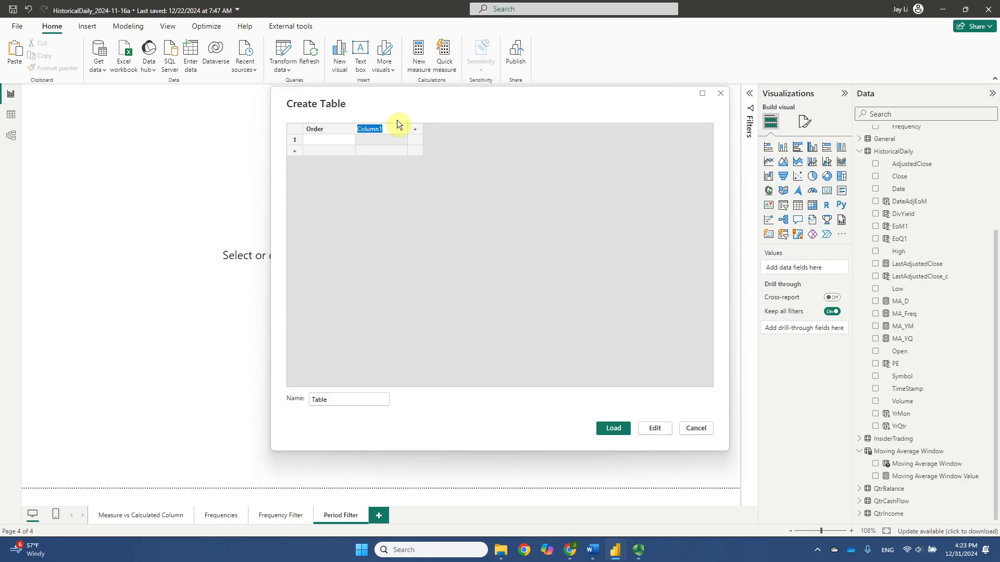
type("Period")
Step: Fill the first two table rows with order 1 for 1 Month and order 2 for 3 Month
left_click(332, 141)
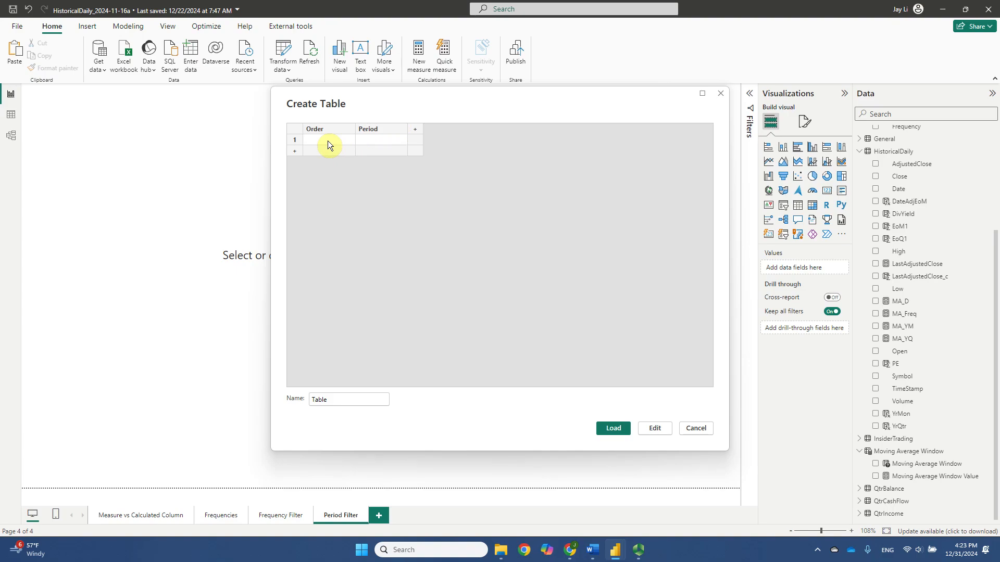
left_click(381, 142)
type("1 Month")
key("Return")
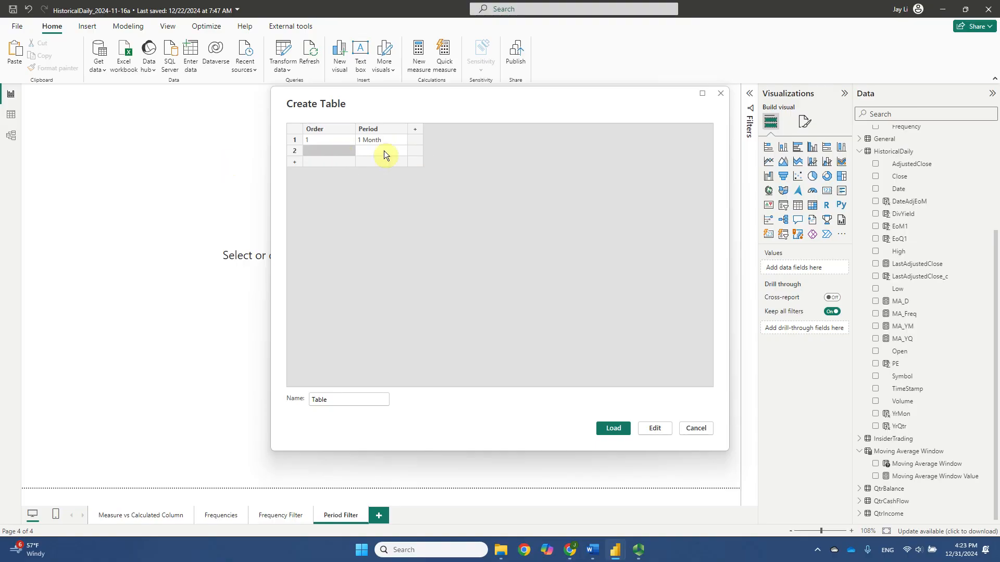
left_click(321, 151)
type("2")
left_click(373, 152)
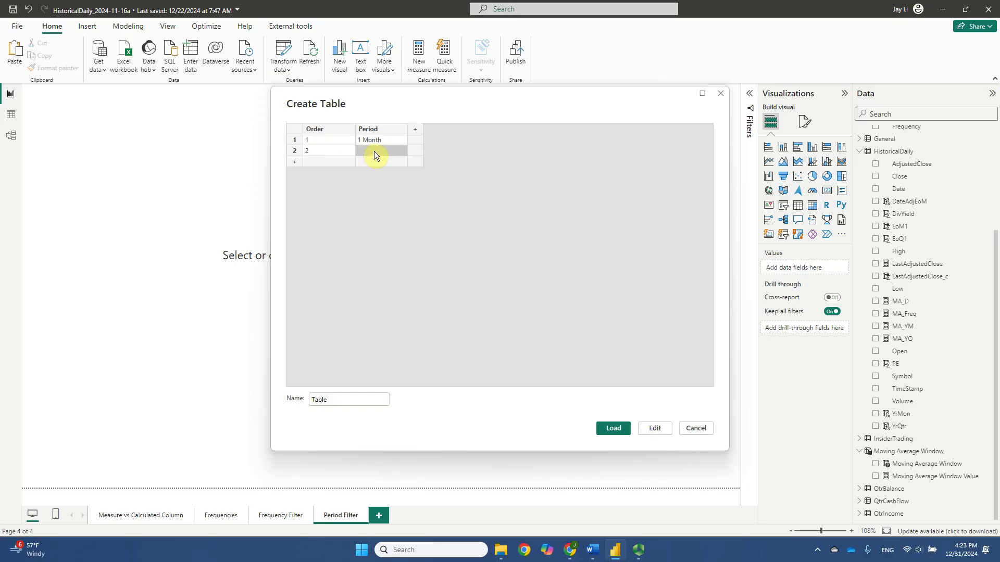
left_click(381, 151)
key("Return")
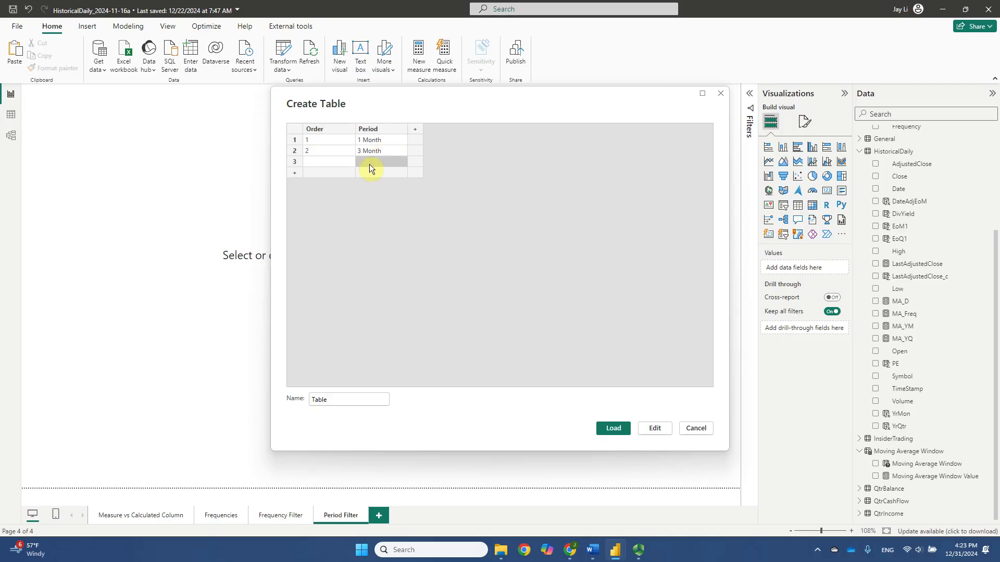
Step: Correct the second period to 3 Months and add order 3 for 6 Months and order 4 for 12 Months
left_click(316, 163)
left_click(374, 162)
left_click(295, 174)
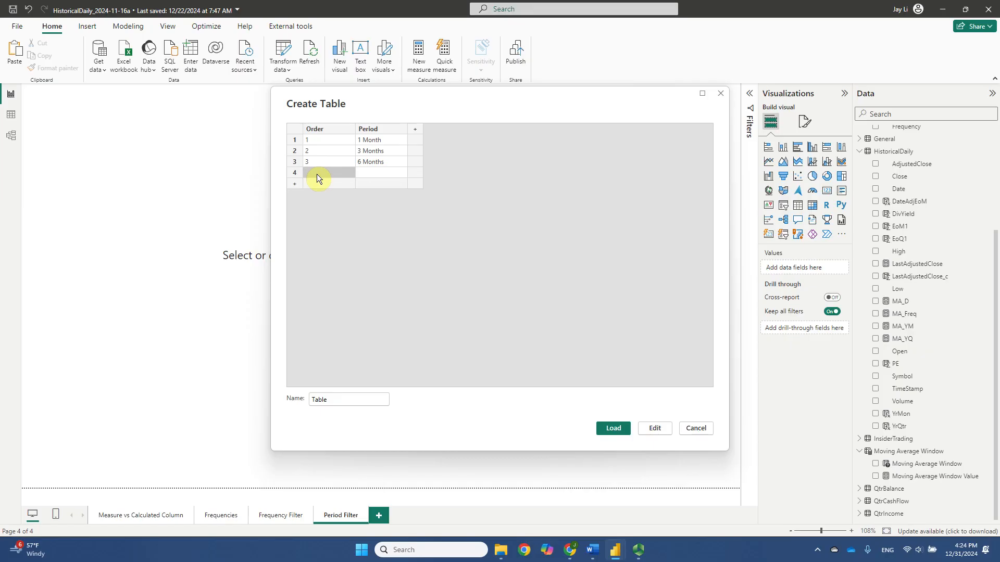
left_click(317, 174)
type("4")
left_click(380, 171)
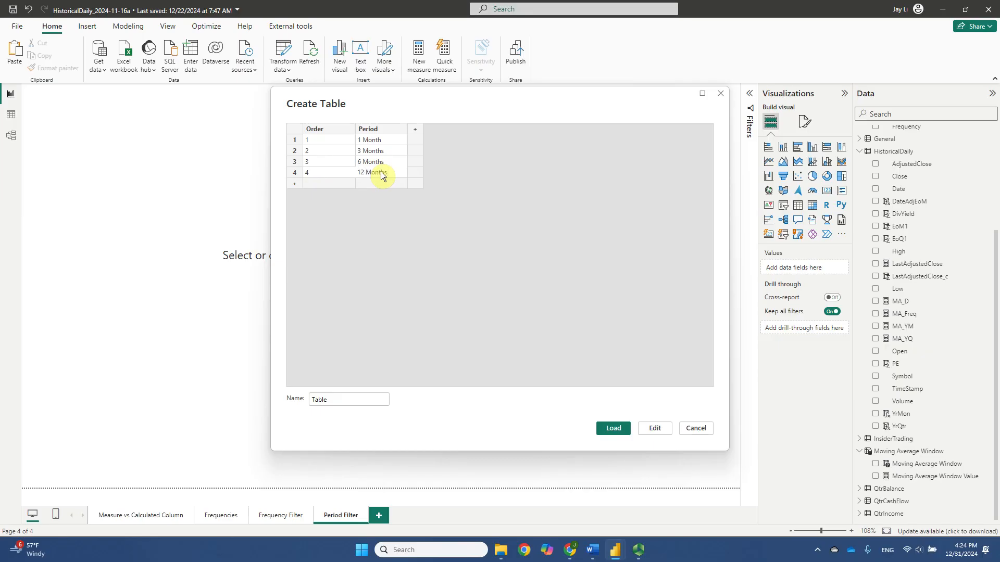
Step: Add the last two table rows with order 5 for Year to Date and order 6 for All
left_click(380, 181)
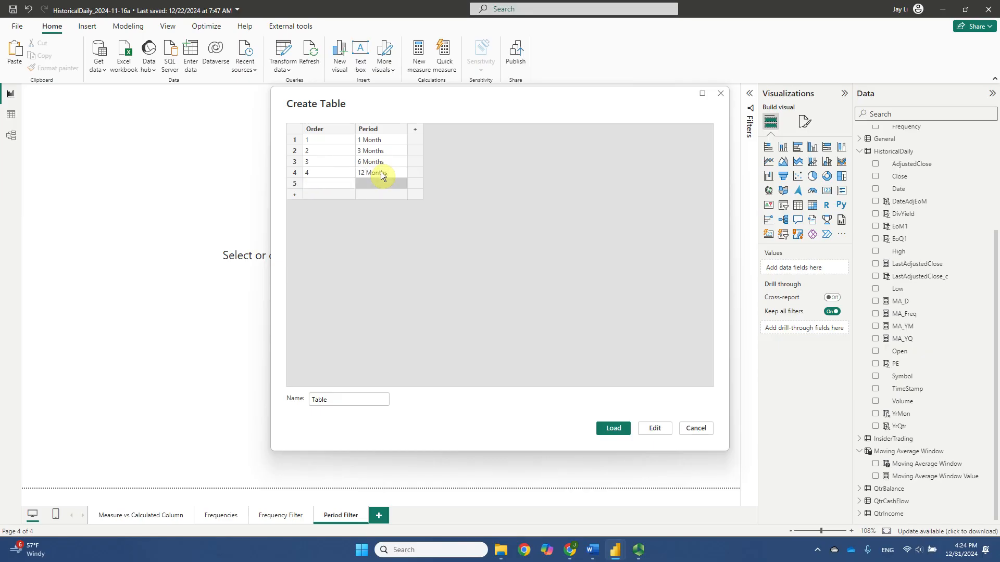
double_click(314, 184)
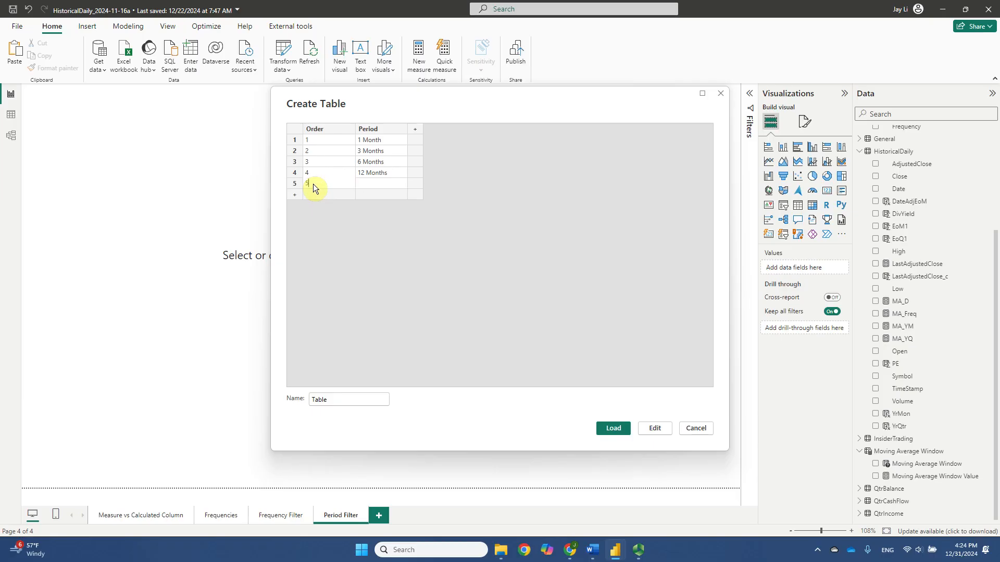
left_click(370, 184)
key("Return")
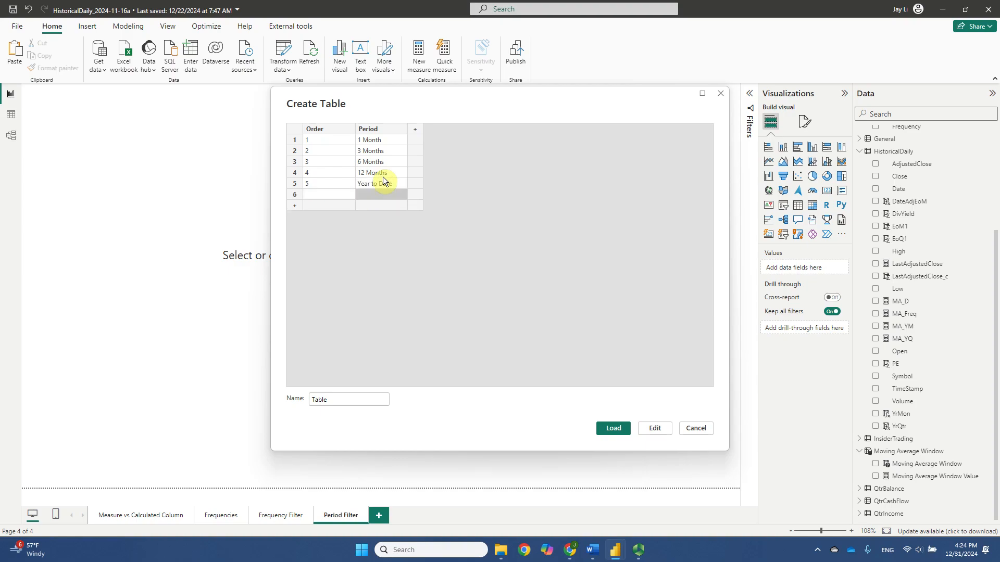
left_click(314, 194)
left_click(371, 195)
Step: Name the entered table Period and load it into the data model
left_click(445, 190)
type("Period")
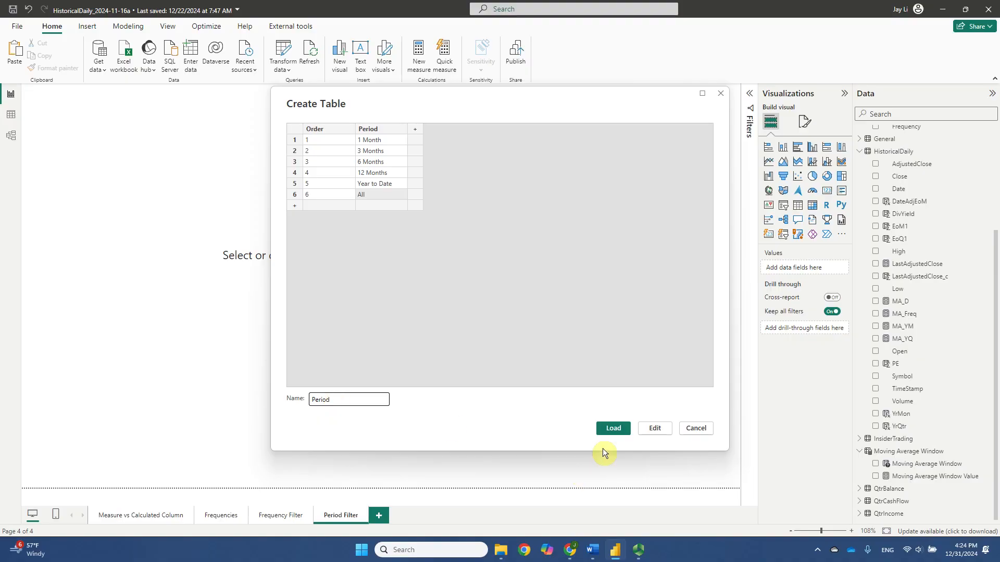
left_click(608, 430)
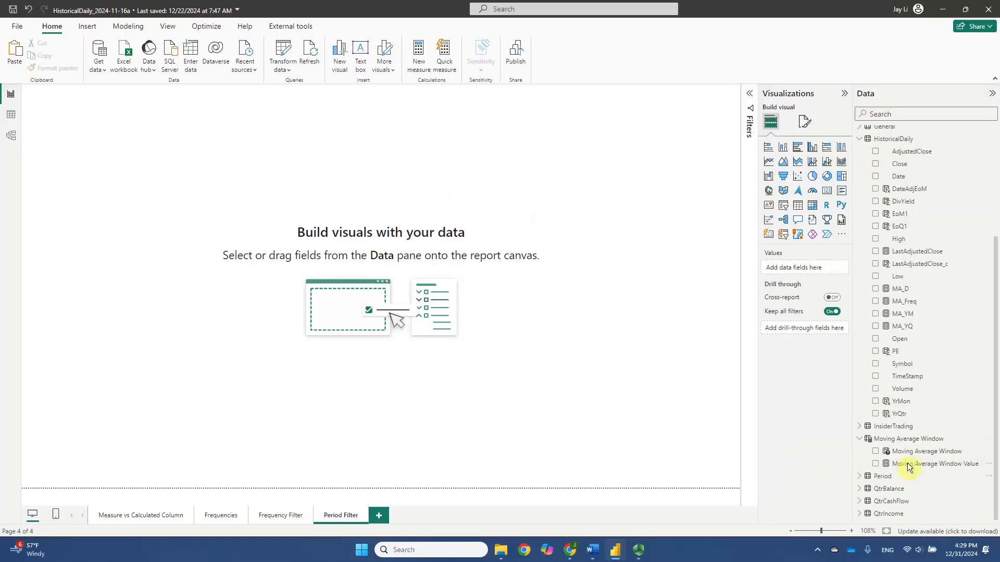
Step: Check the loaded Period table's fields and rows, and return to the report page
left_click(859, 479)
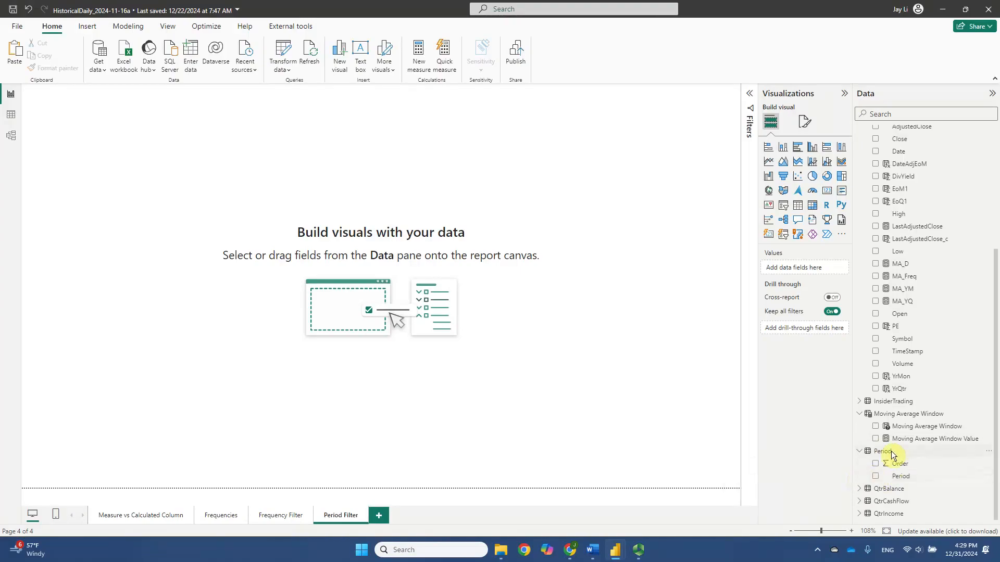
left_click(11, 114)
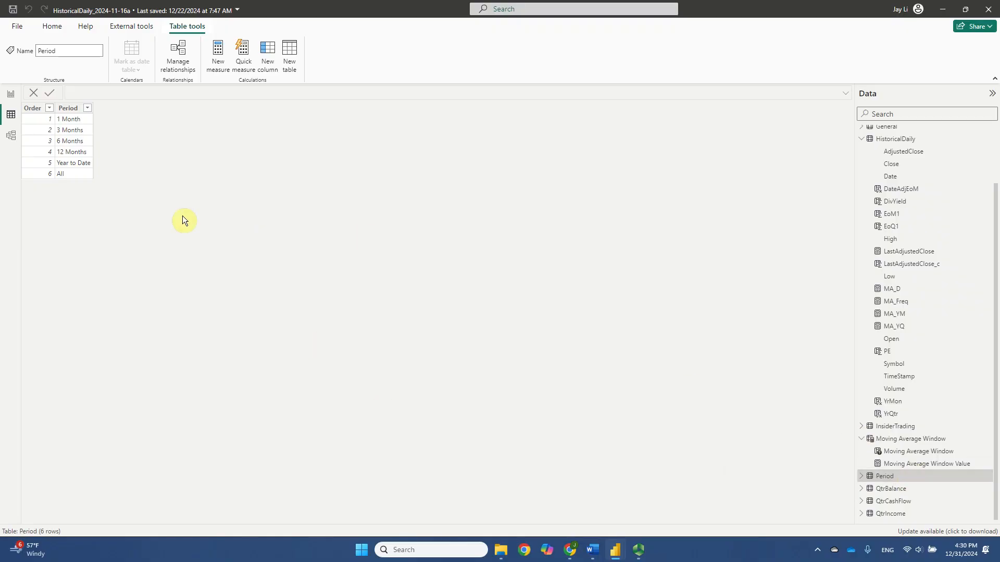
left_click(11, 94)
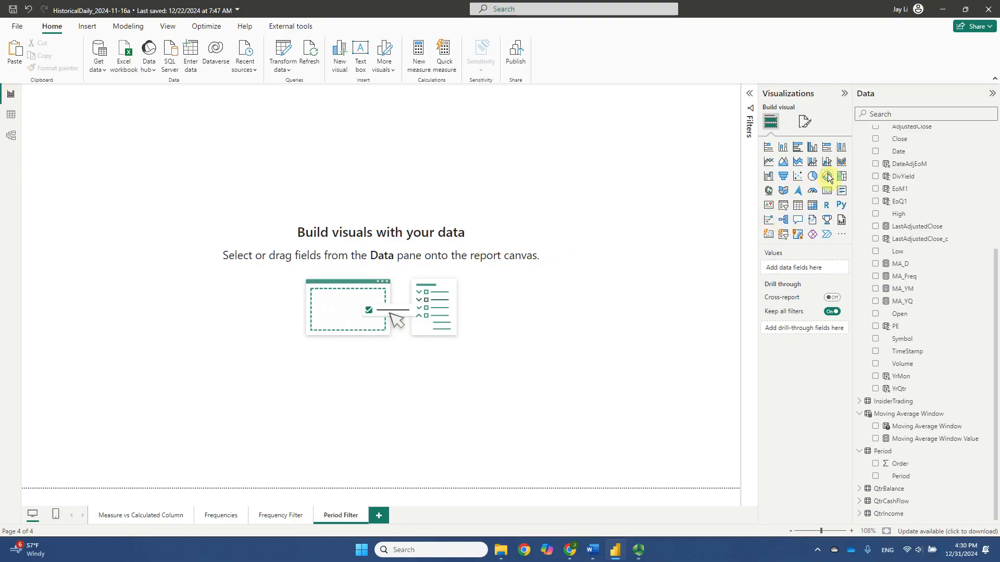
Step: Add a slicer on the Period field near the report page's lower-right corner and reduce its height slightly
left_click(786, 207)
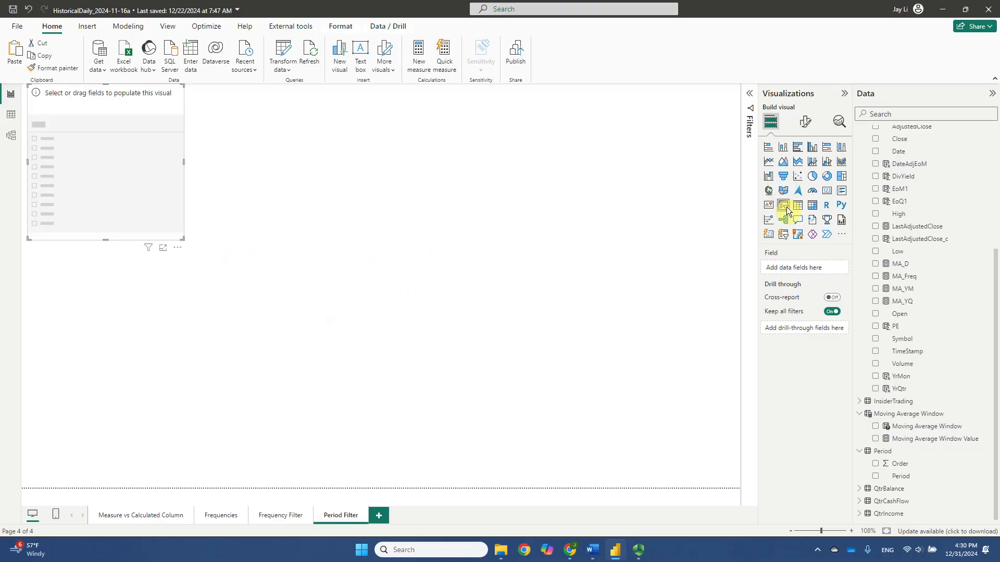
left_click_drag(157, 101, 701, 332)
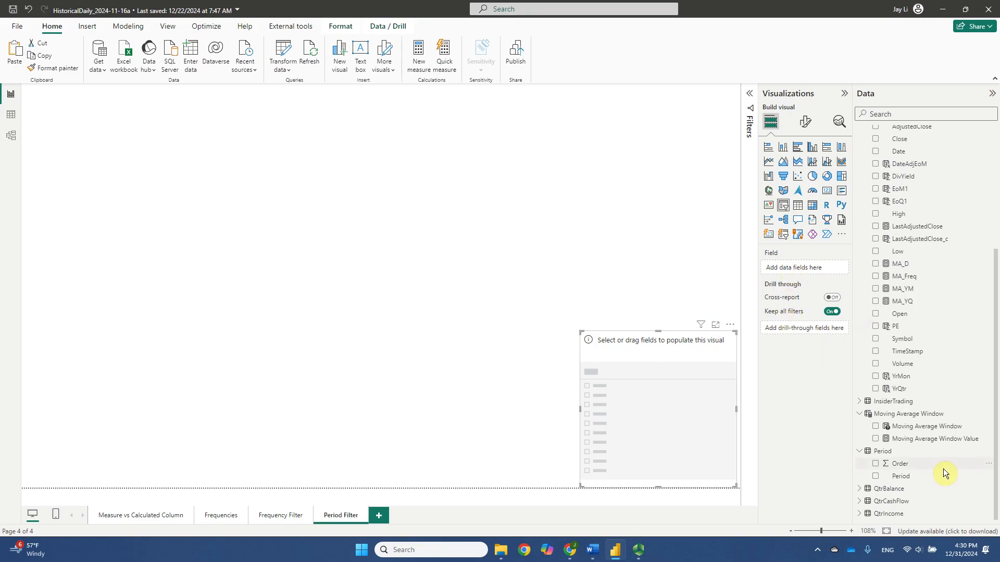
left_click_drag(905, 477, 792, 267)
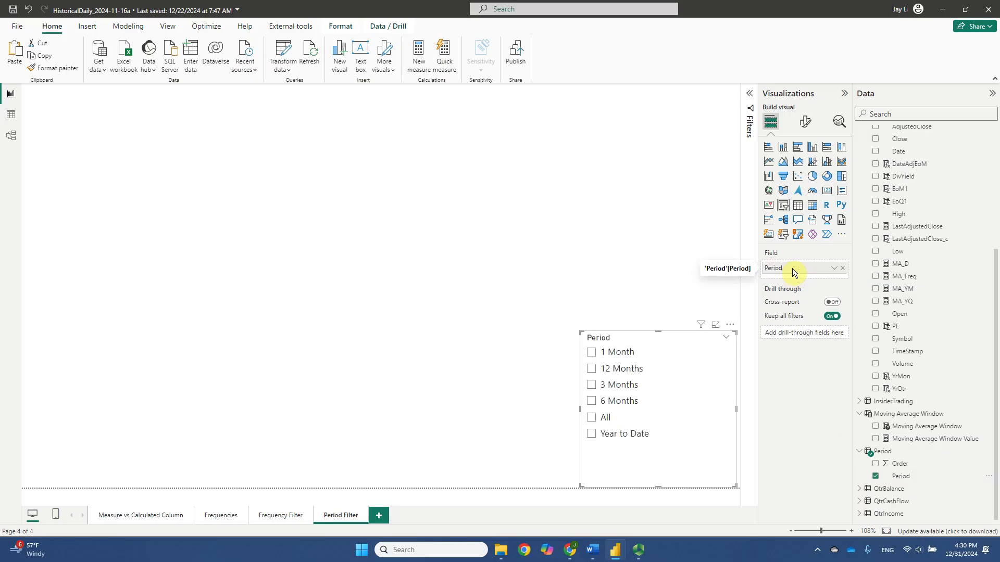
left_click_drag(659, 334, 663, 354)
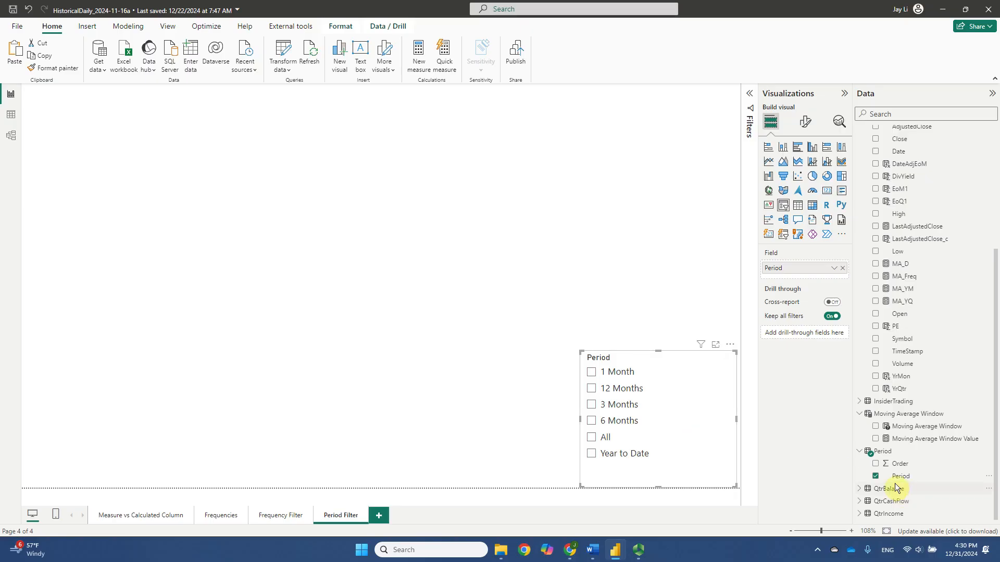
Step: Compare the order of the rows in the Period table with the order of the slicer's options
left_click(11, 118)
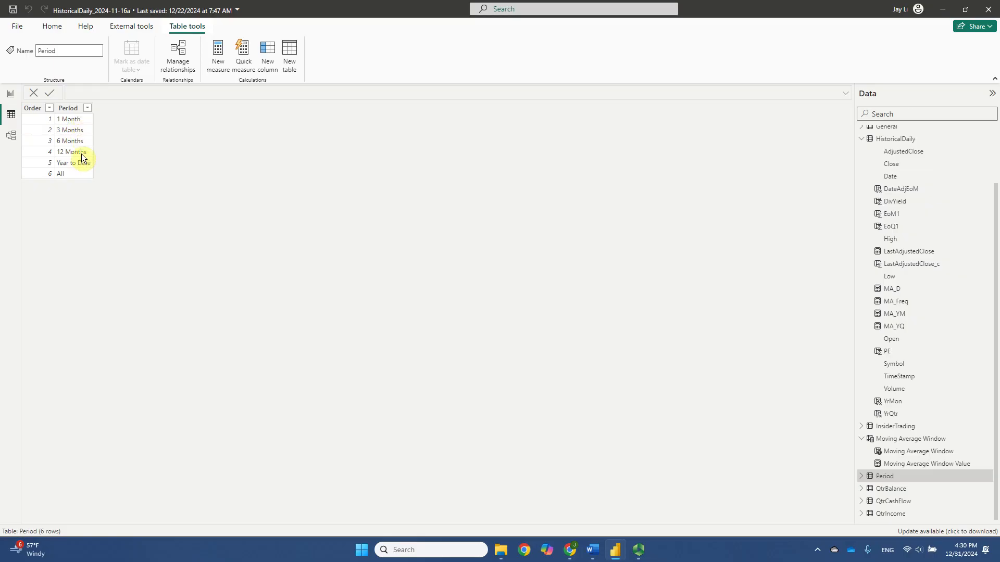
left_click(10, 94)
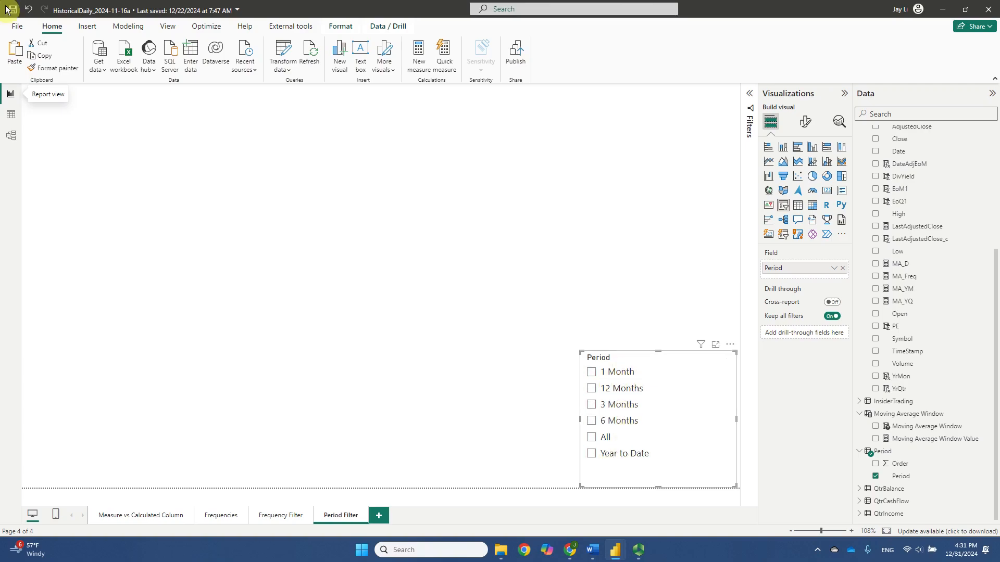
left_click(11, 115)
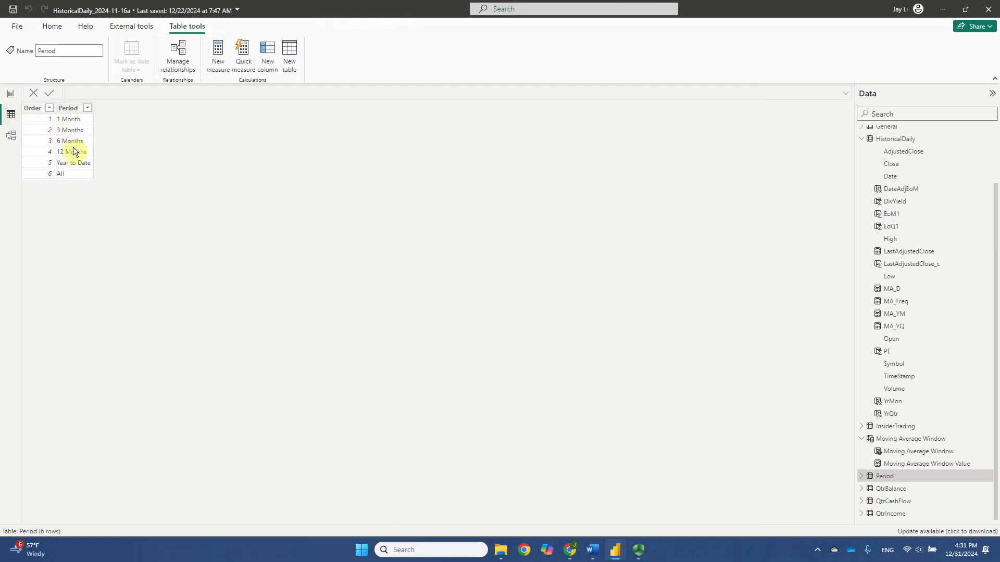
left_click(13, 95)
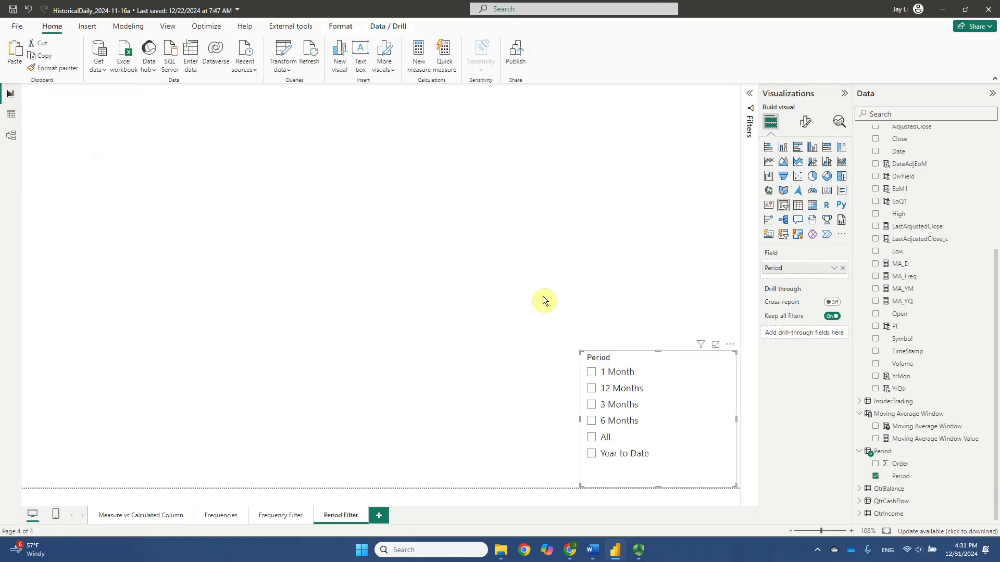
Step: Sort the Period column of the Period table by the Order column
left_click(906, 476)
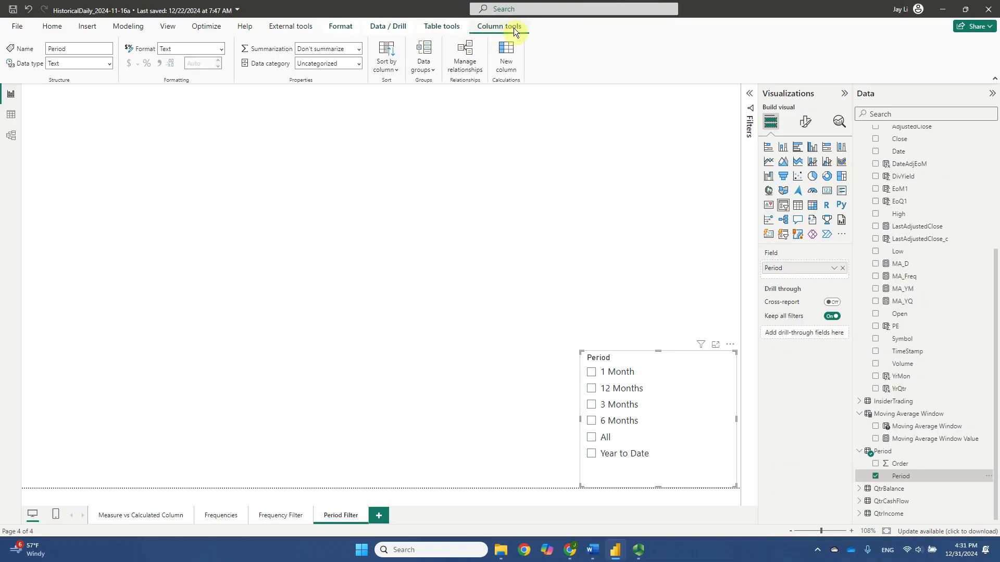
left_click(396, 69)
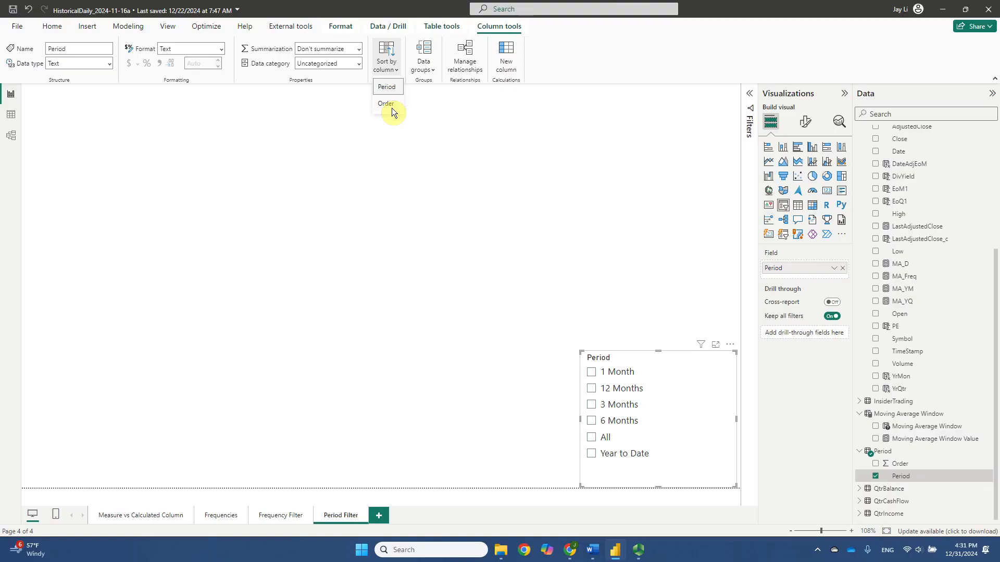
left_click(392, 108)
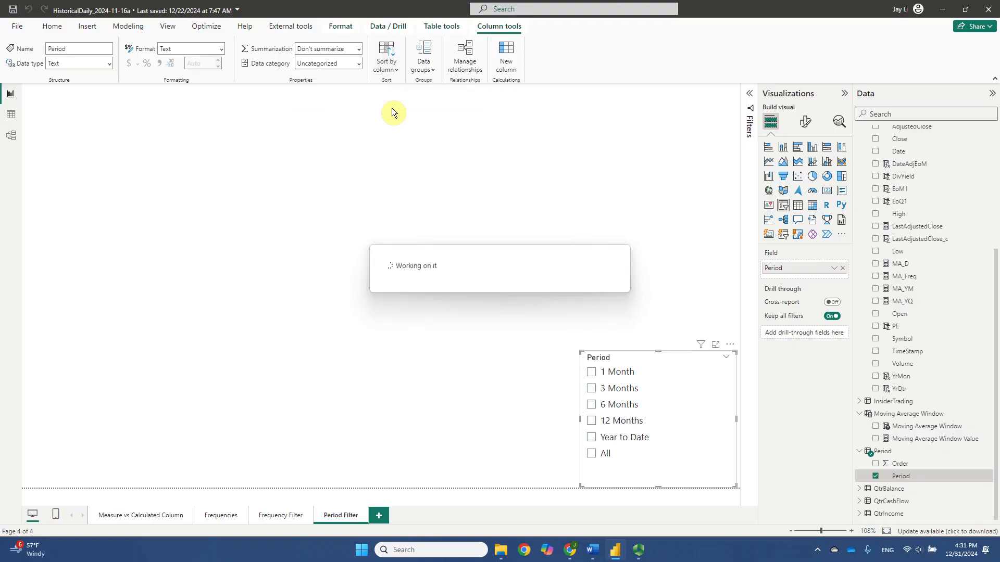